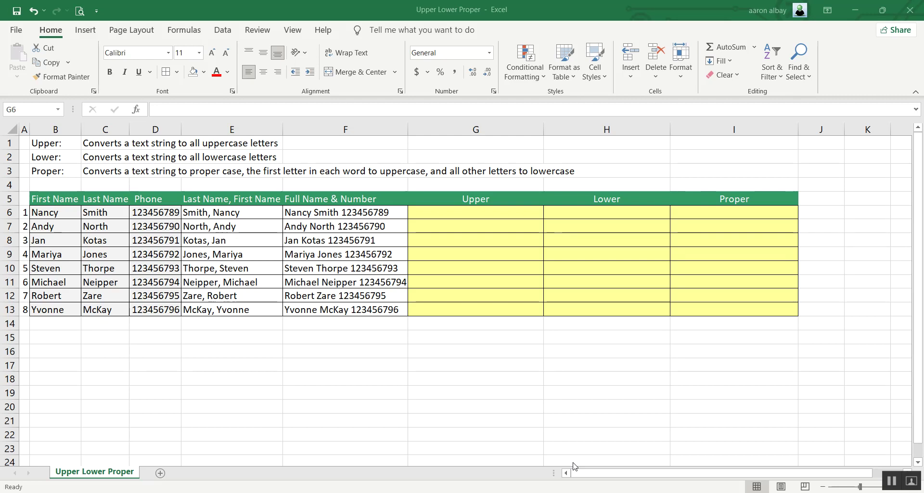
Step: Enter =UPPER(F6) in G6 through the Insert Function dialog
left_click(492, 212)
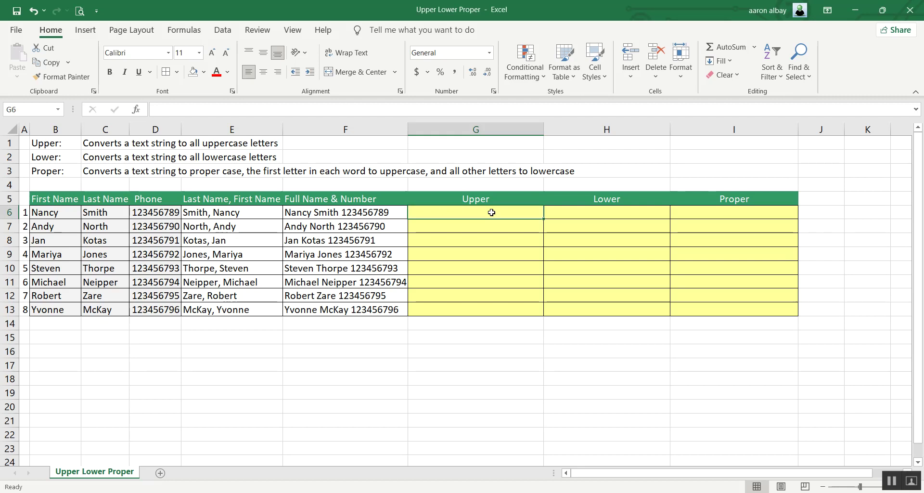
left_click(136, 111)
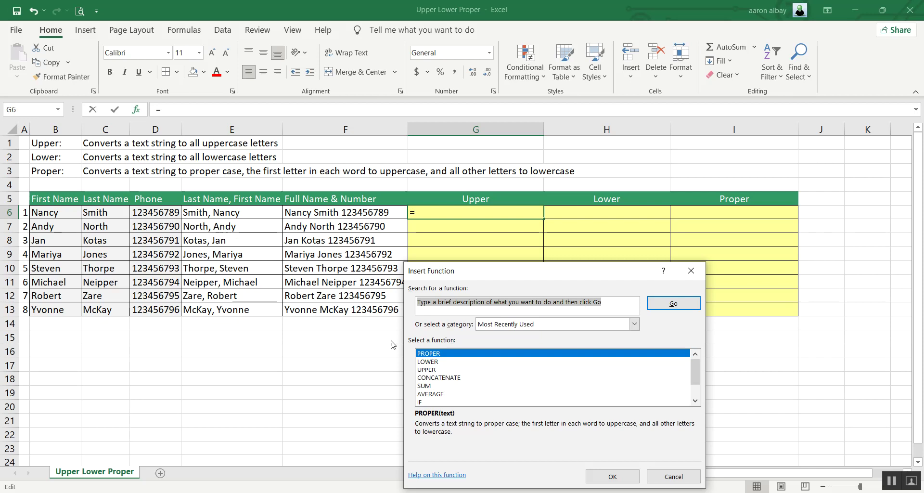
left_click(427, 369)
left_click(612, 476)
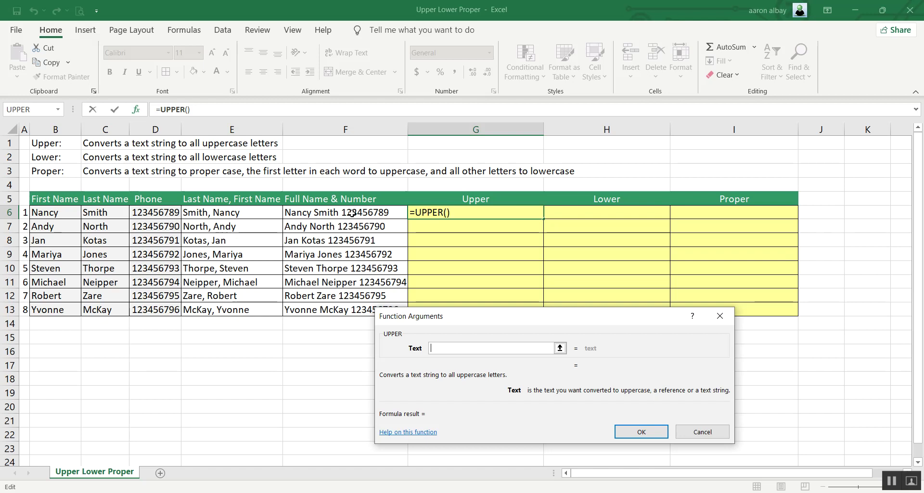
left_click(352, 212)
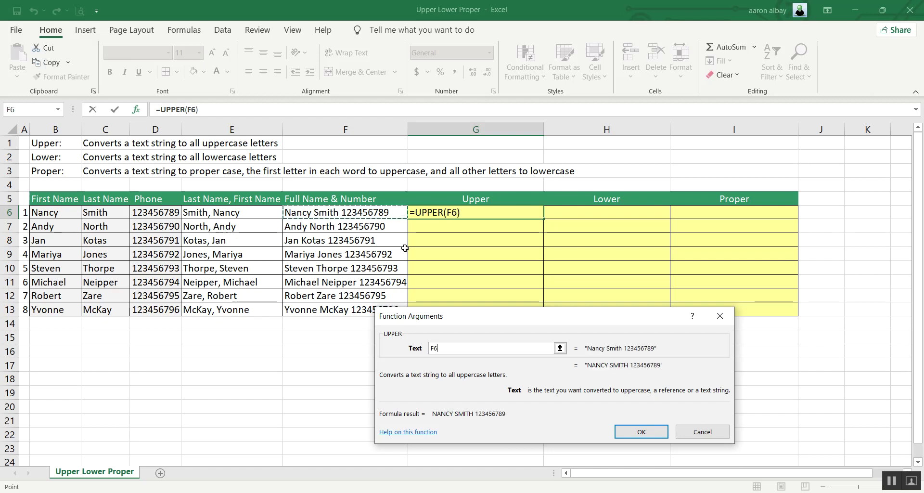
left_click(642, 431)
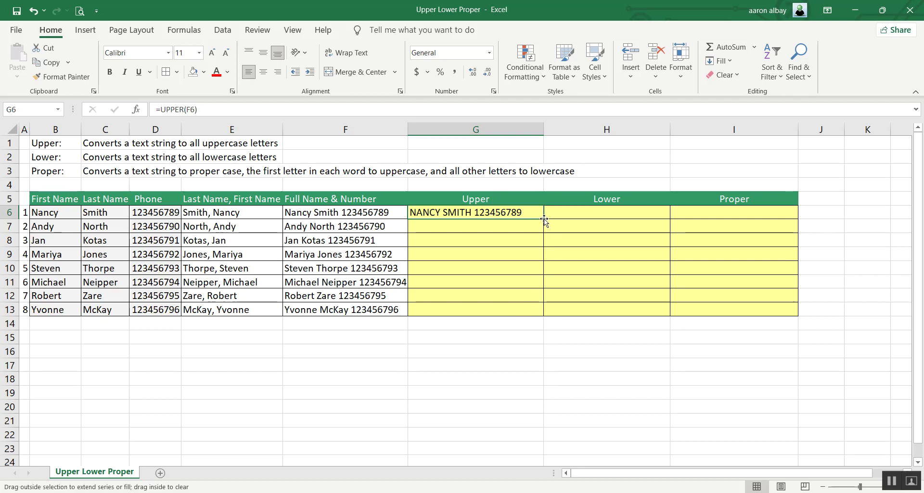
Step: Fill G6's UPPER formula down to G13, then move to H6
double_click(544, 219)
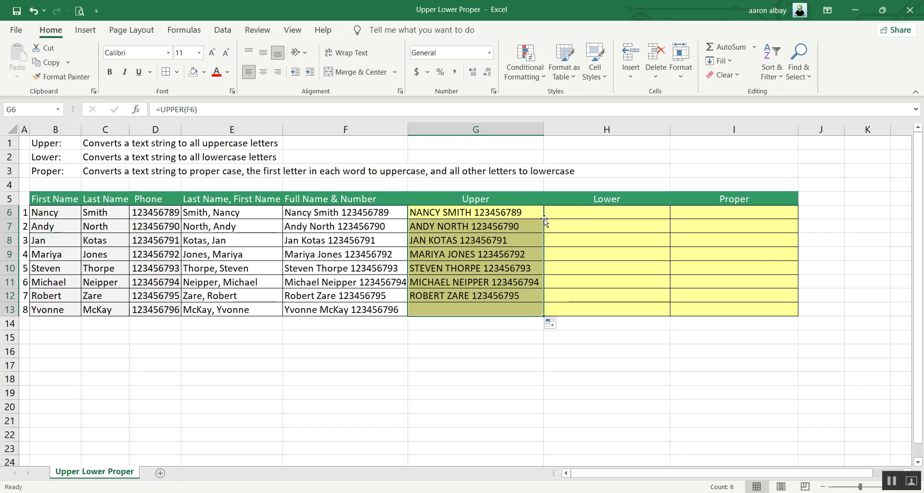
left_click(517, 211)
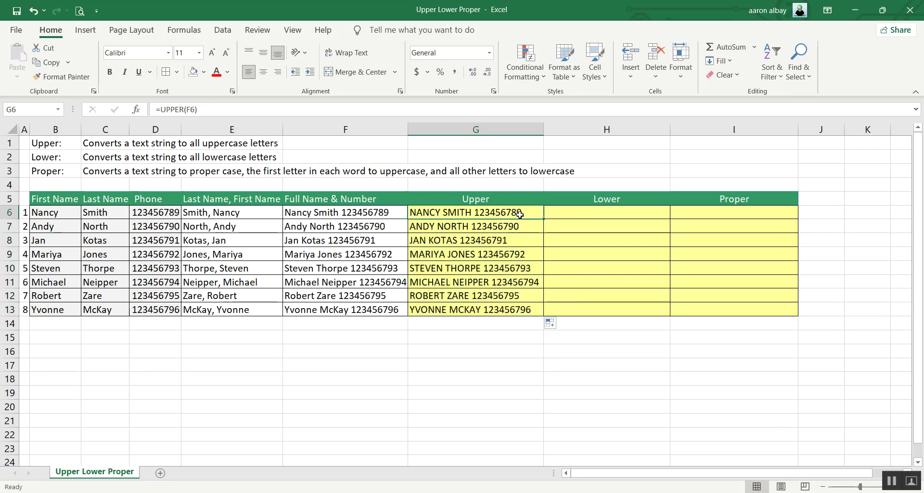
left_click(611, 214)
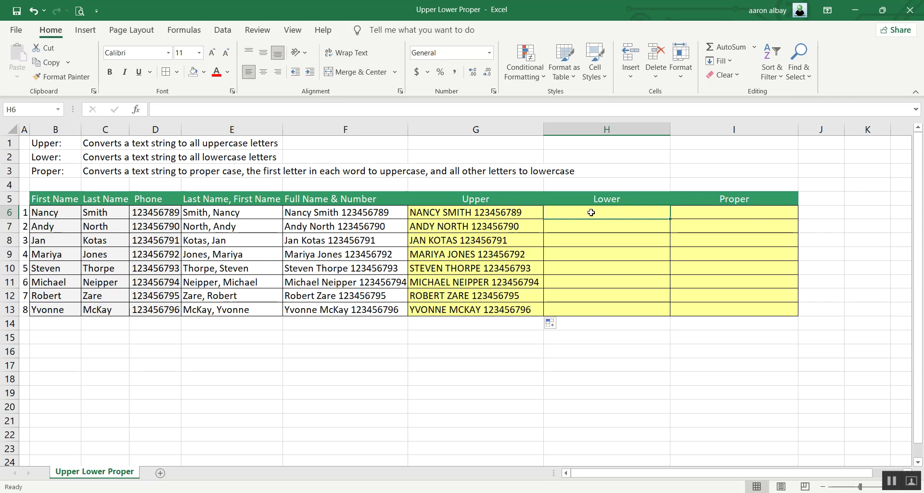
Step: Build =LOWER(G6) in H6 with Insert Function and fill it down to H13
left_click(136, 110)
mouse_move(586, 272)
left_mouse_down()
mouse_move(795, 150)
mouse_move(239, 136)
left_mouse_up()
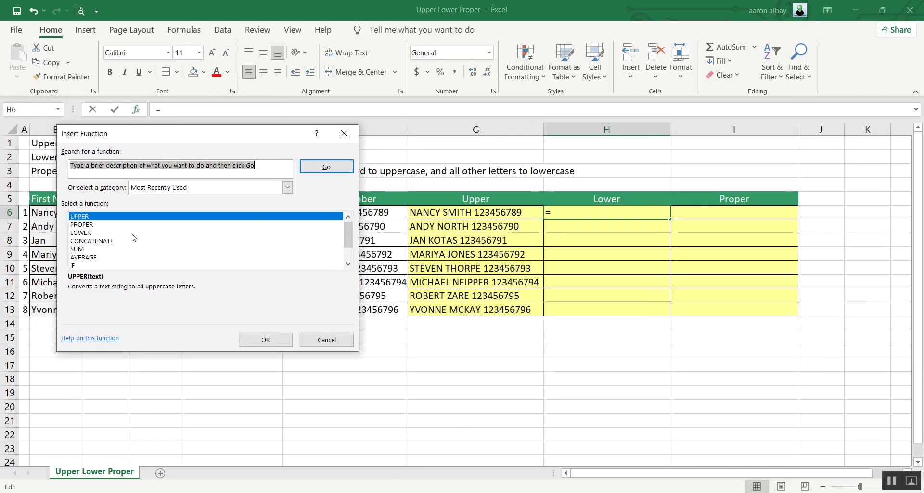
left_click(81, 234)
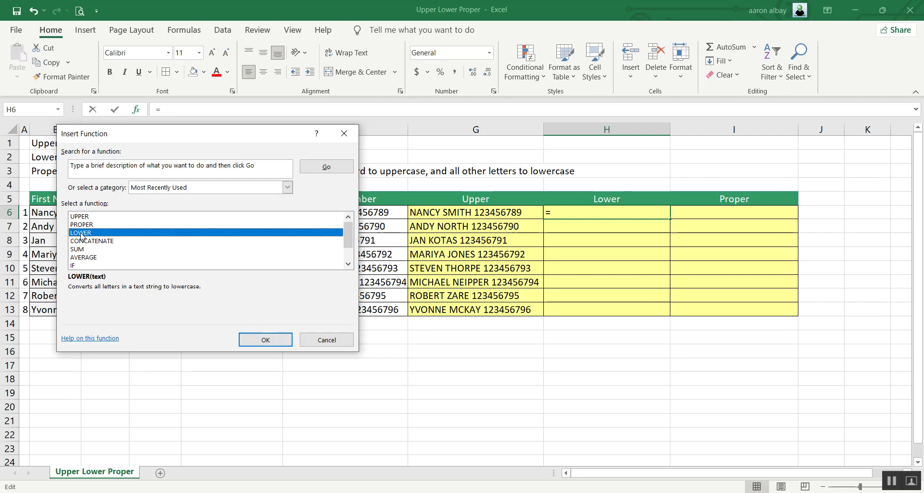
left_click(259, 339)
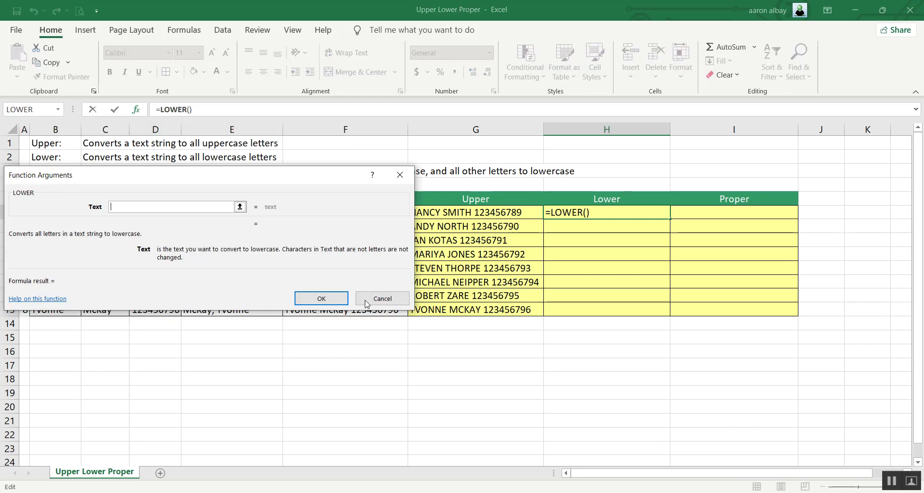
mouse_move(309, 174)
left_mouse_down()
mouse_move(297, 244)
mouse_move(412, 321)
left_mouse_up()
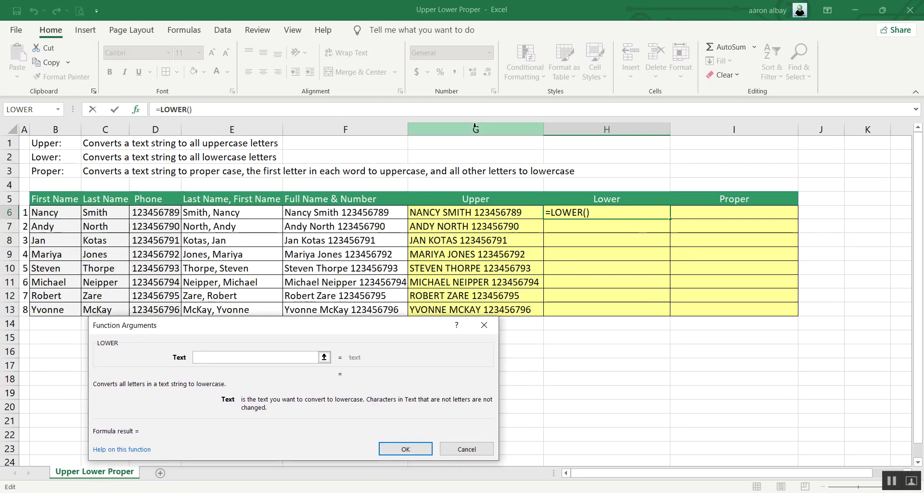
left_click(492, 212)
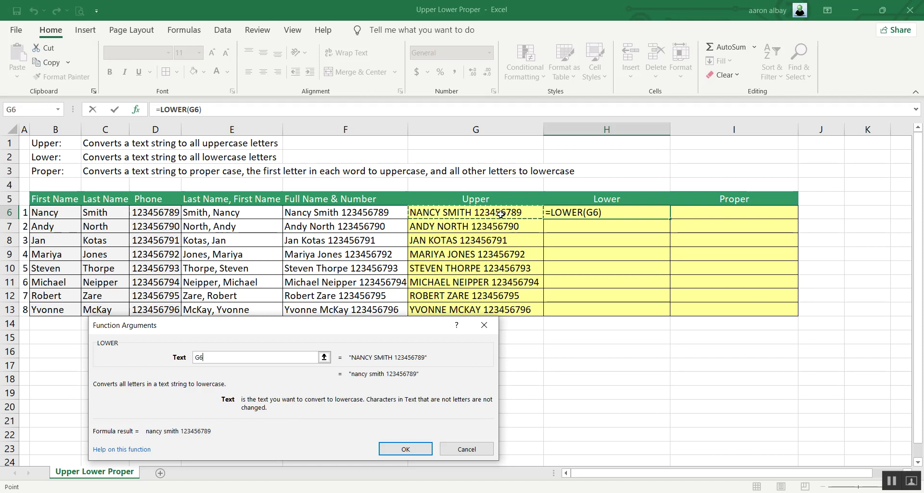
left_click(406, 449)
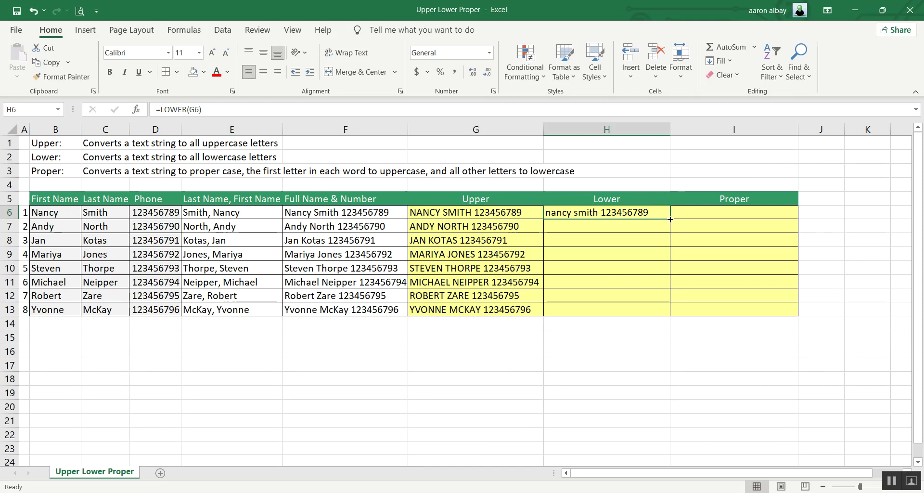
double_click(669, 218)
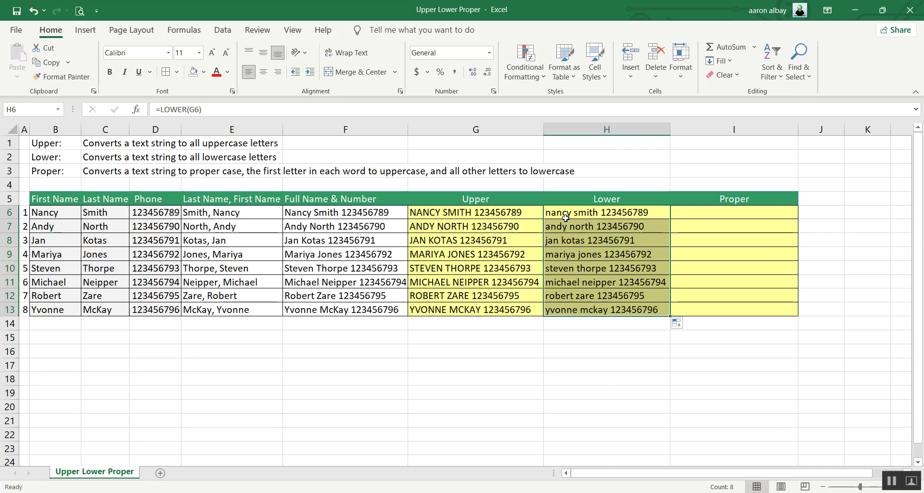
Step: Clear the filled Lower range's selection and select I6, the first Proper cell
left_click(606, 210)
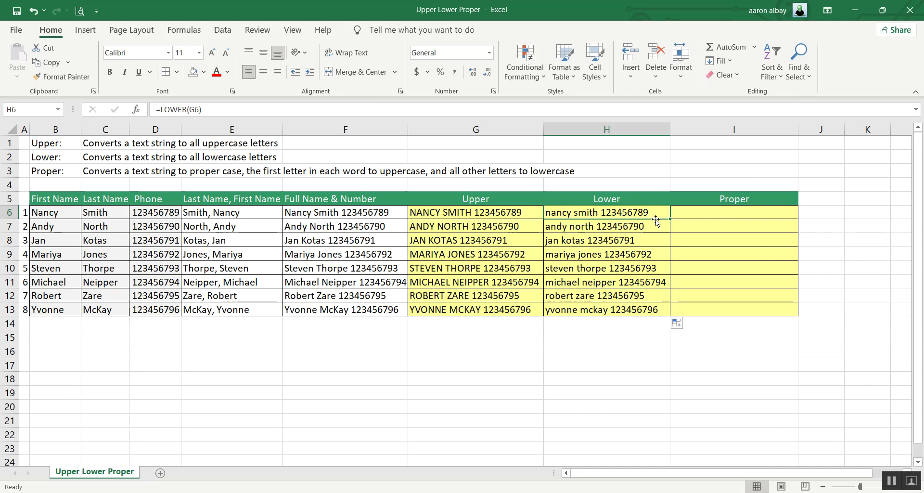
left_click(719, 214)
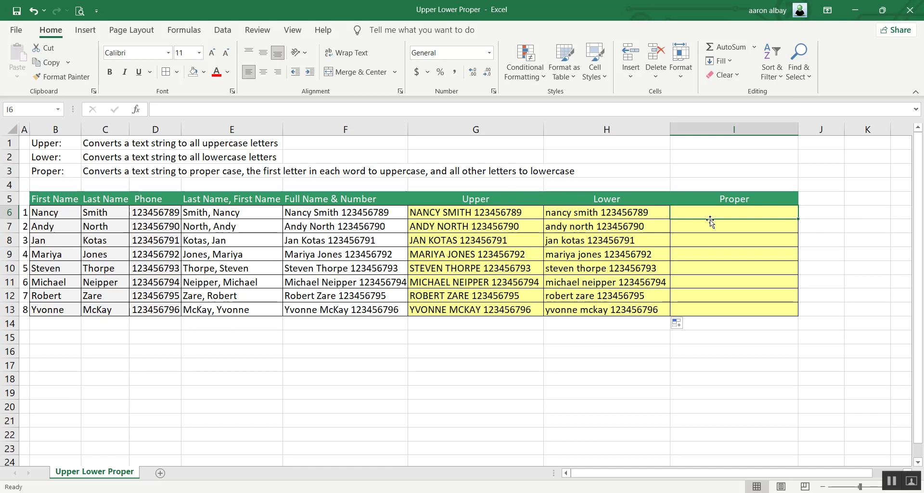
Step: Enter =PROPER(H6) in I6 through the Insert Function dialog
left_click(137, 110)
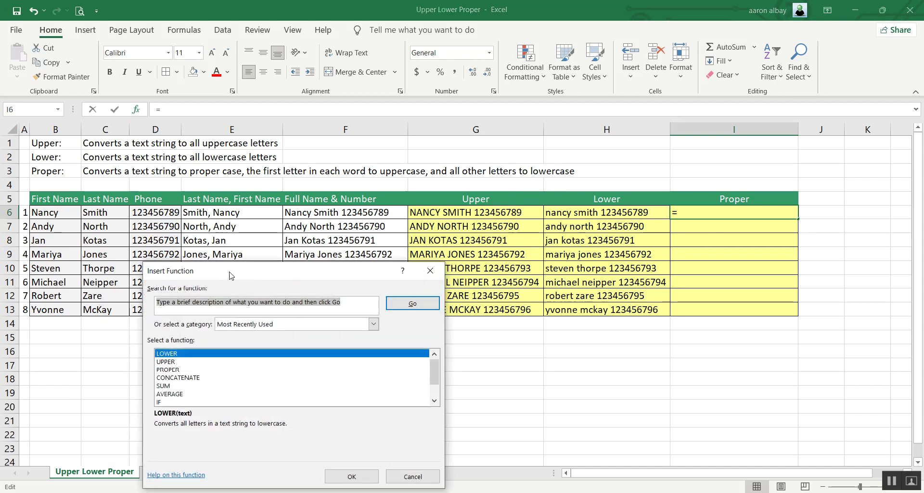
left_click(168, 370)
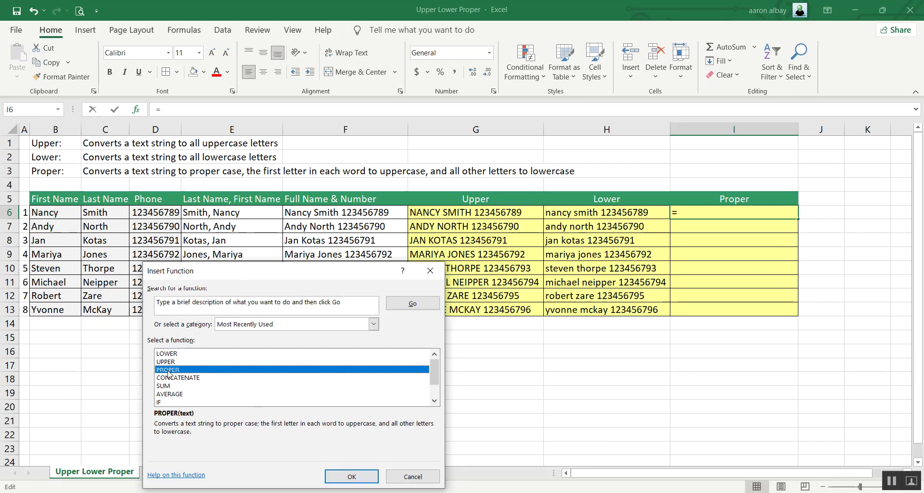
left_click(352, 477)
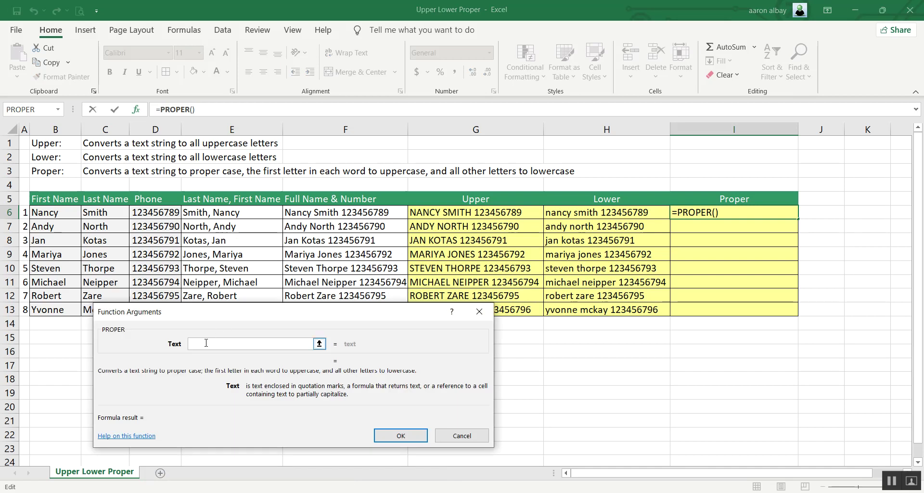
left_click(595, 213)
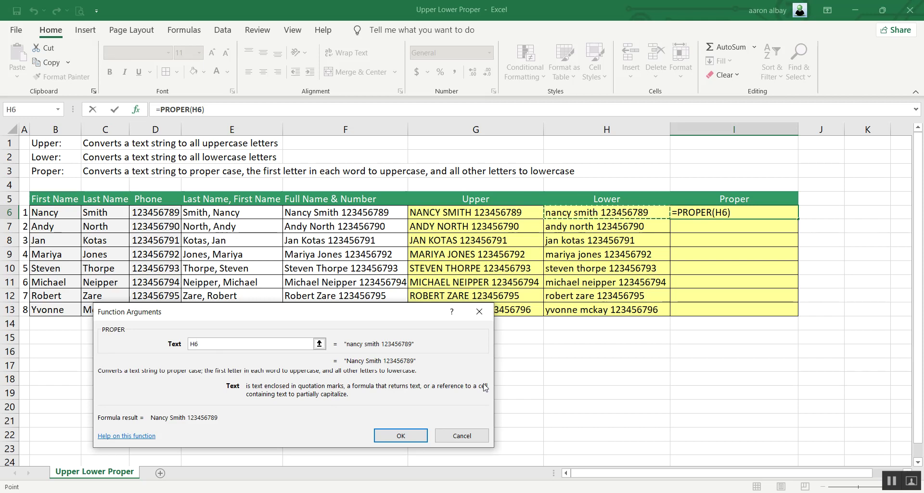
left_click(401, 436)
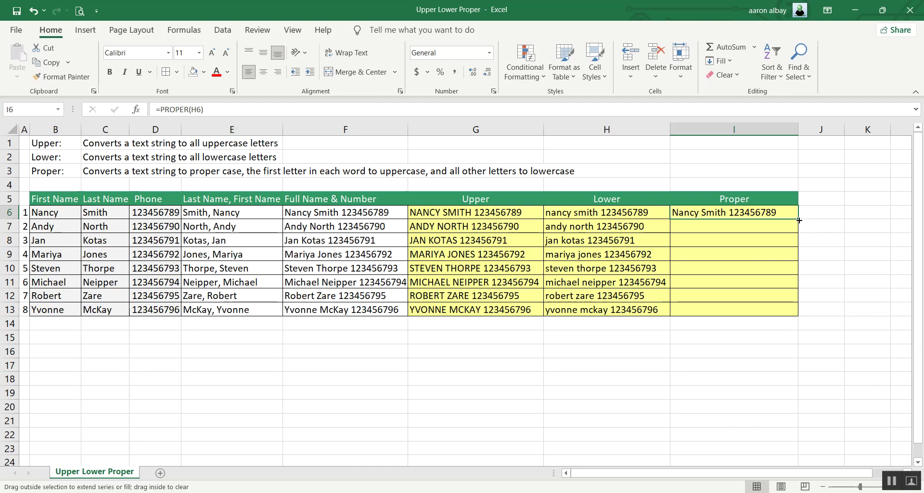
Step: Fill the PROPER formula down to I13 and select the result range G6:I13
double_click(799, 220)
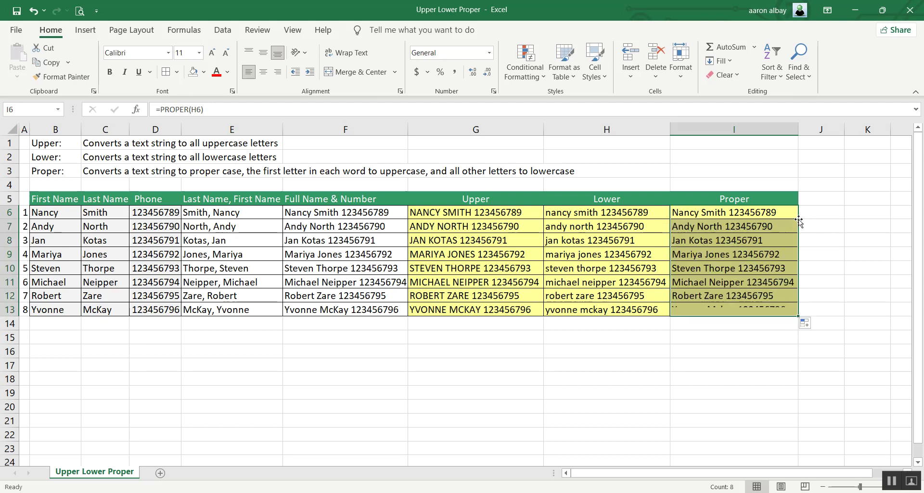
left_click(840, 223)
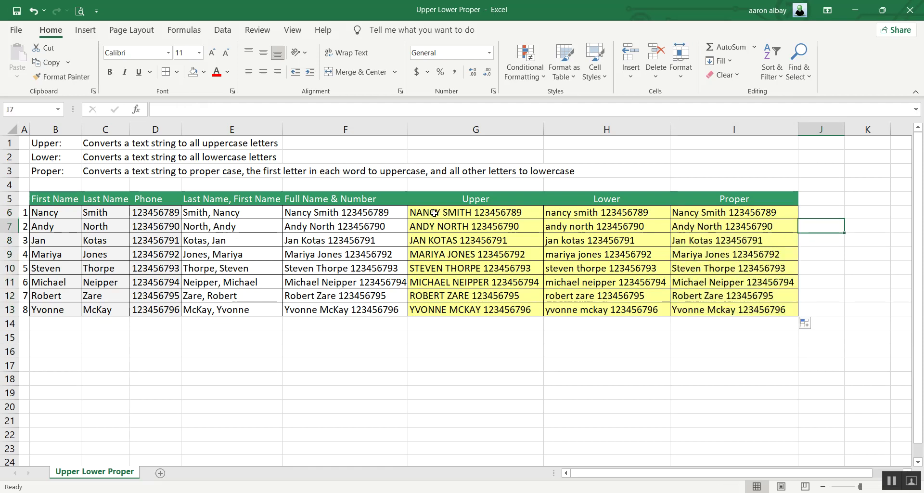
left_click(419, 212)
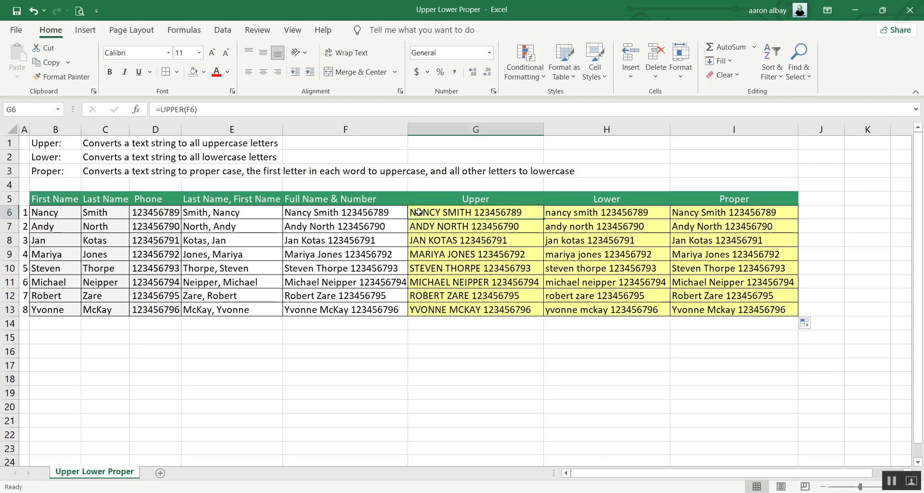
left_click_drag(419, 212, 746, 310)
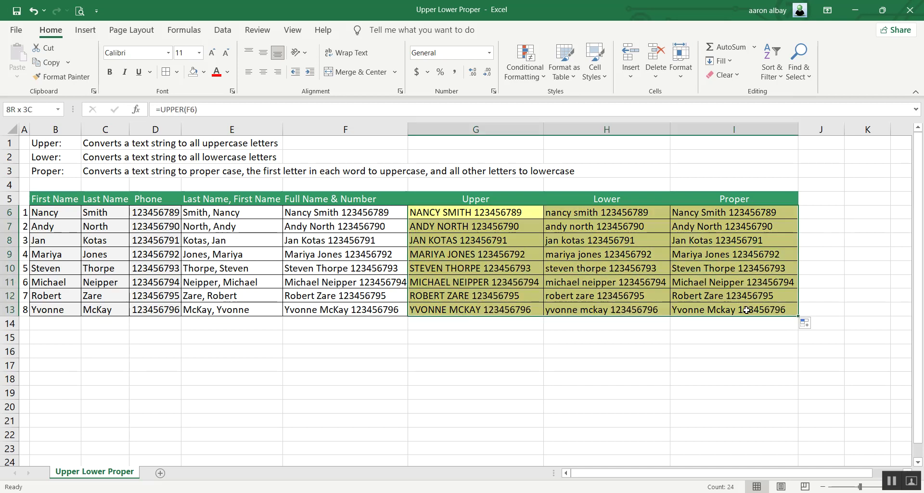
left_click_drag(747, 310, 746, 310)
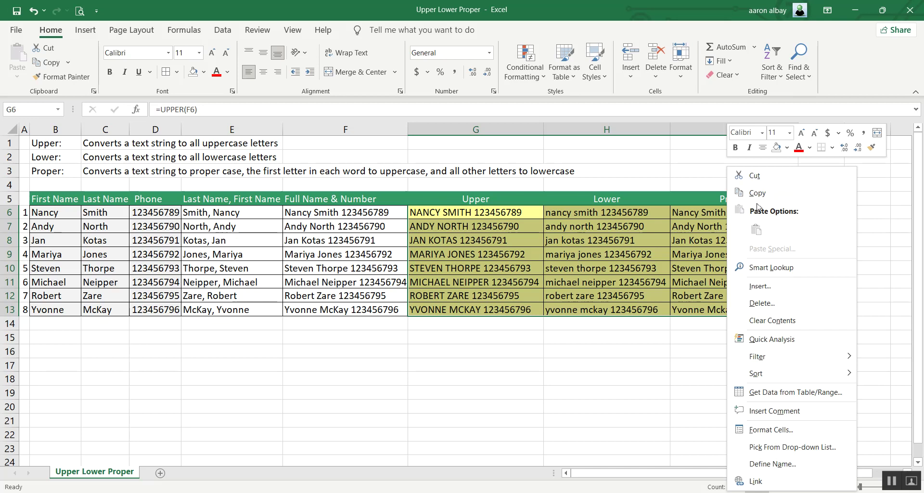
Step: Copy G6:I13 and paste it back onto itself as values only
left_click(758, 193)
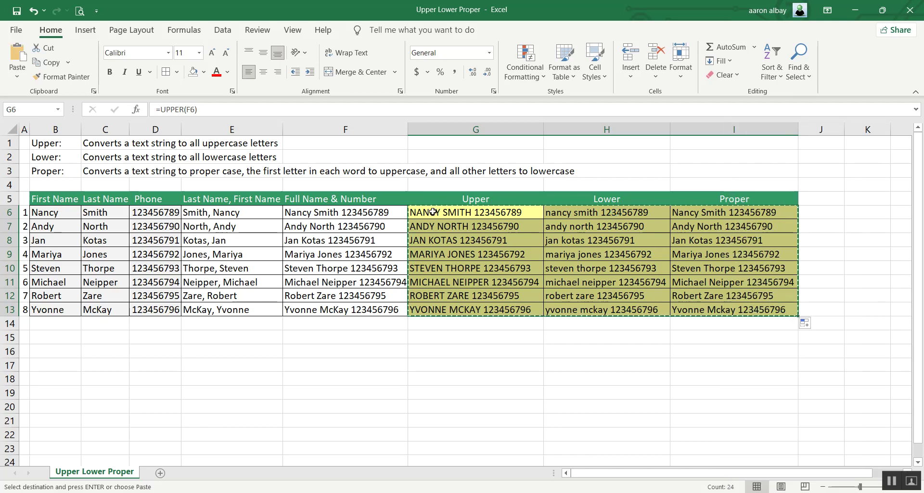
right_click(433, 212)
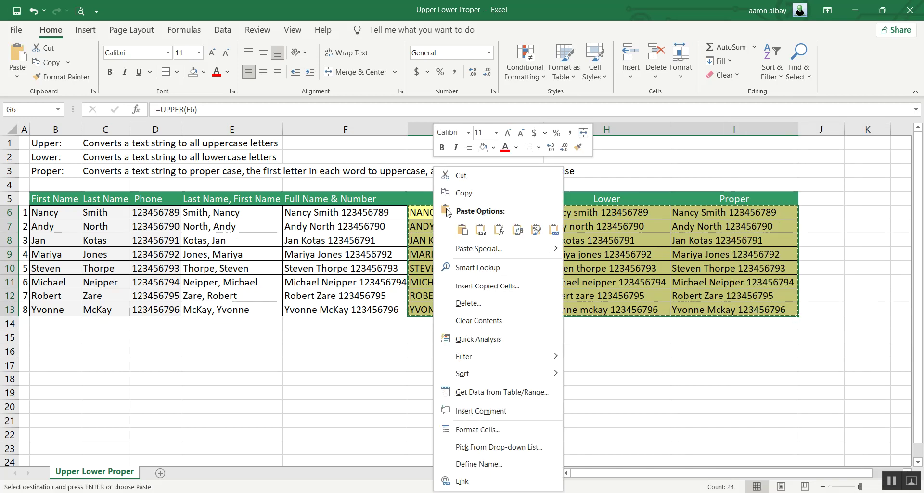
left_click(482, 253)
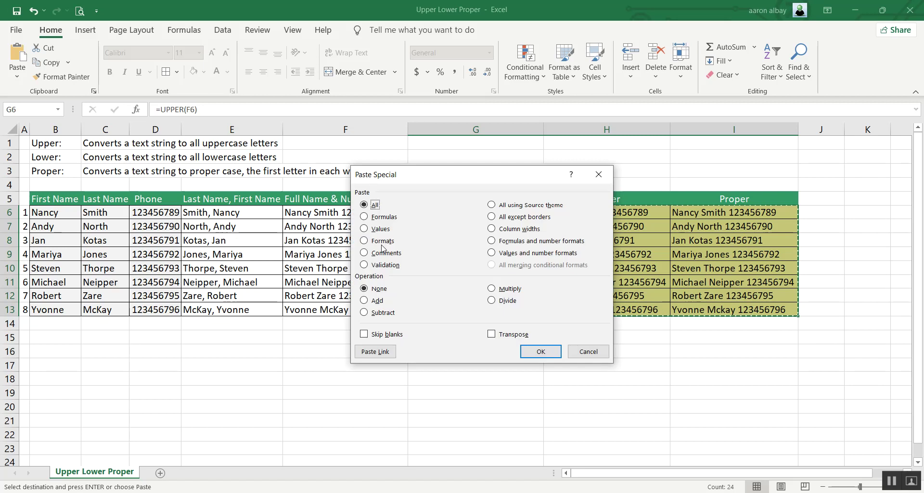
left_click(377, 230)
left_click(546, 351)
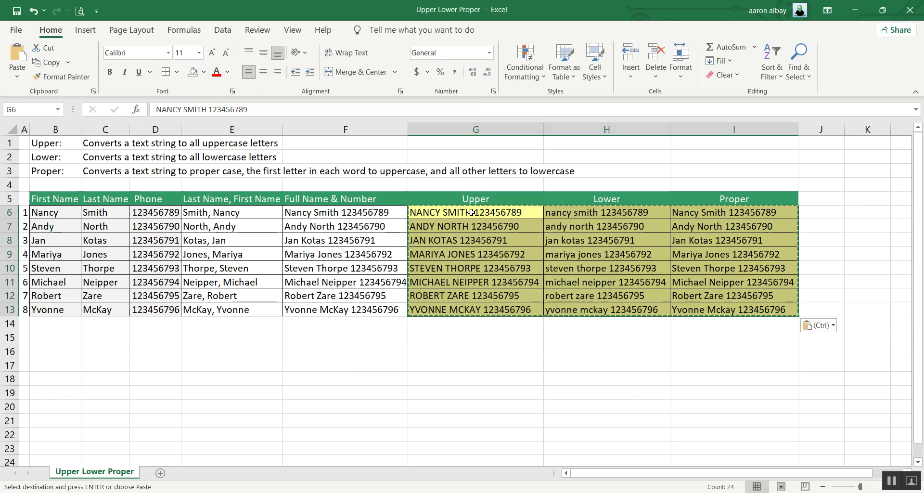
Step: Spot-check G8, I7 and other result cells to confirm they hold static text
left_click(463, 236)
left_click(435, 215)
left_click_drag(645, 226, 757, 307)
left_click(467, 224)
left_click(463, 213)
left_click(467, 240)
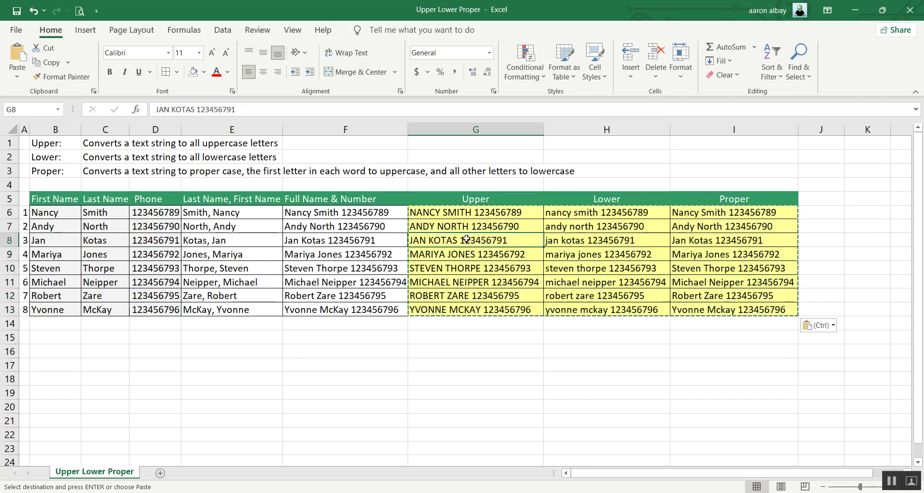
left_click(747, 256)
left_click(775, 227)
left_click(816, 213)
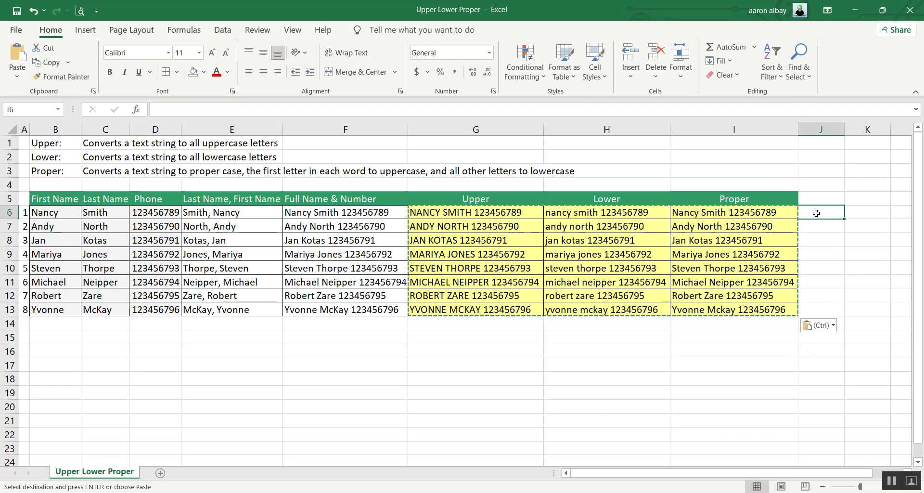